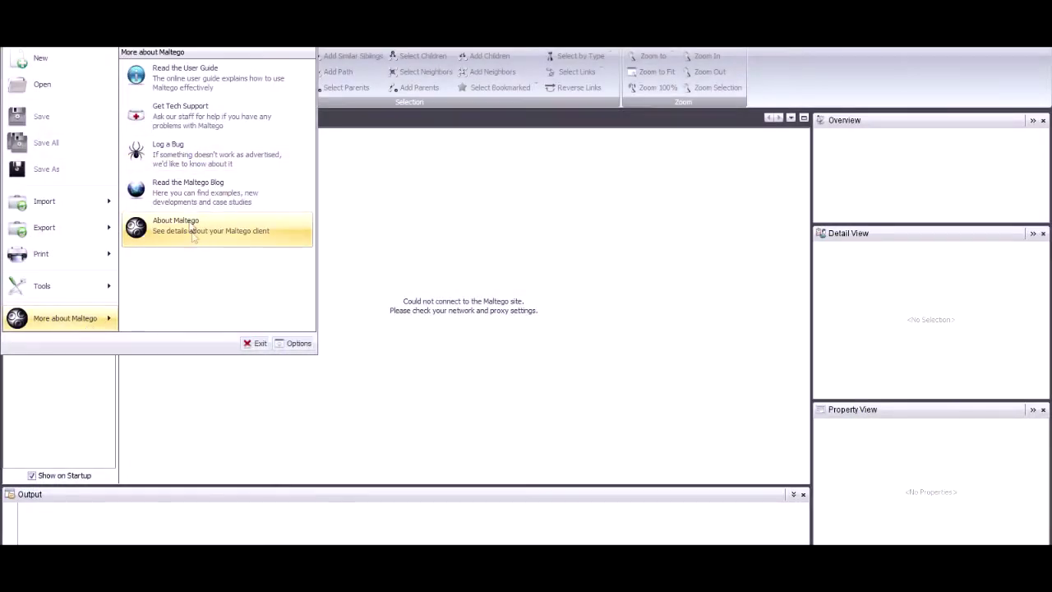
Open Maltego's example graph from the Tools menu.
mouse_move(71, 295)
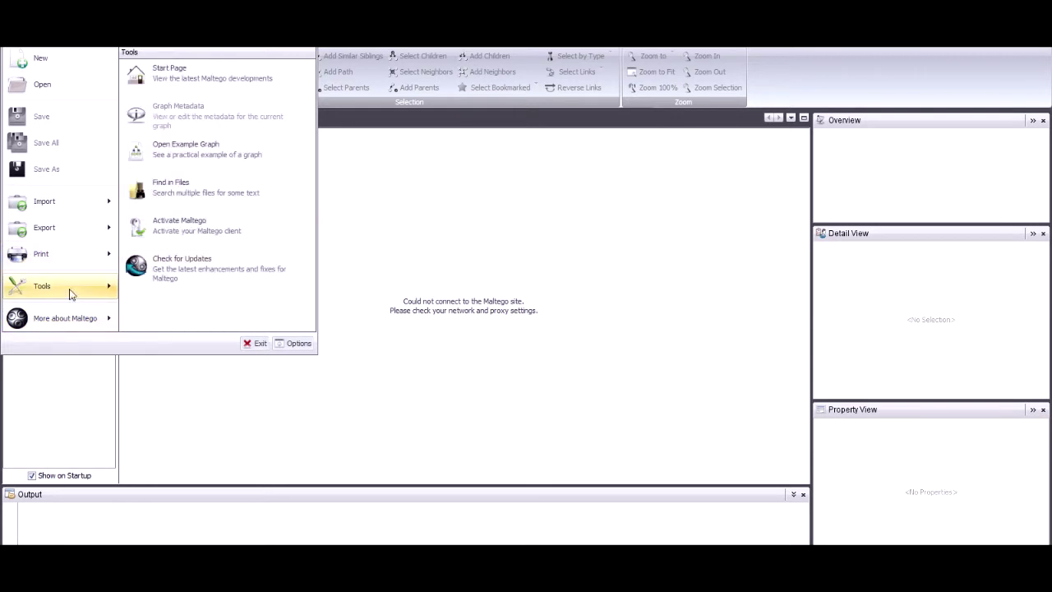
click(191, 148)
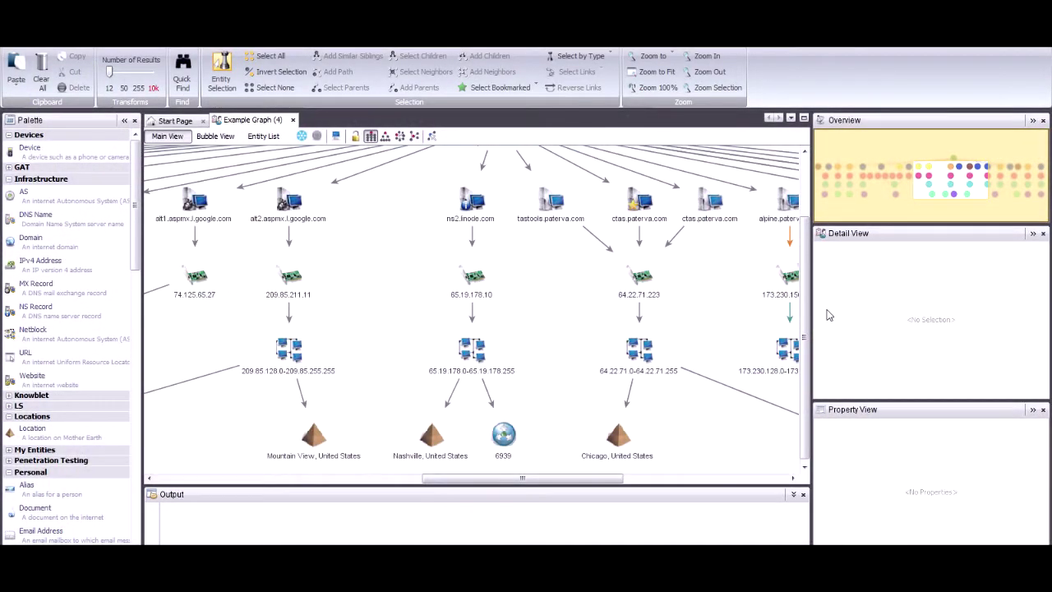
drag(807, 338, 807, 289)
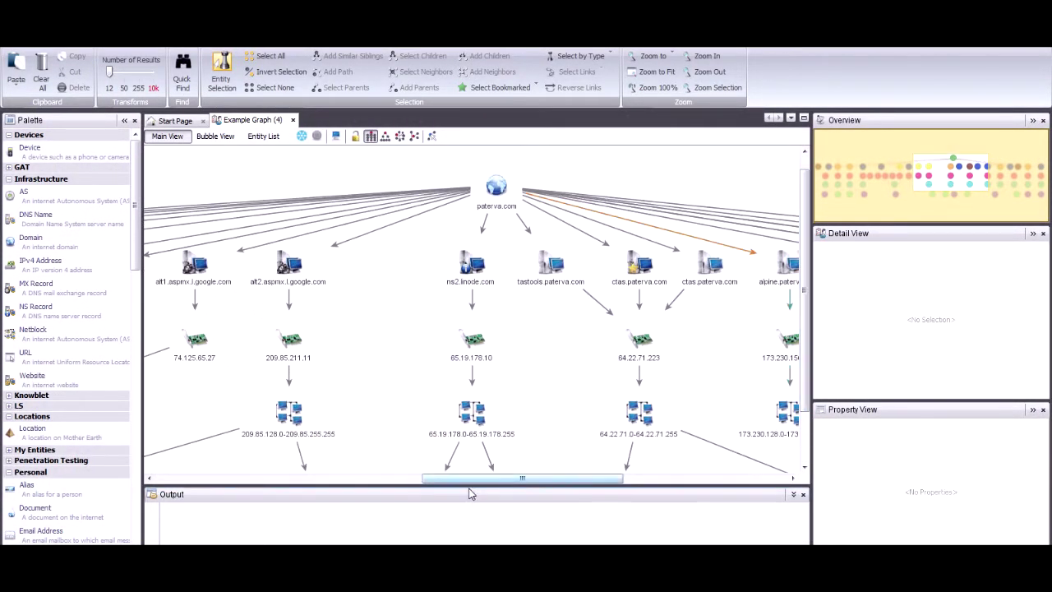
drag(485, 480, 650, 480)
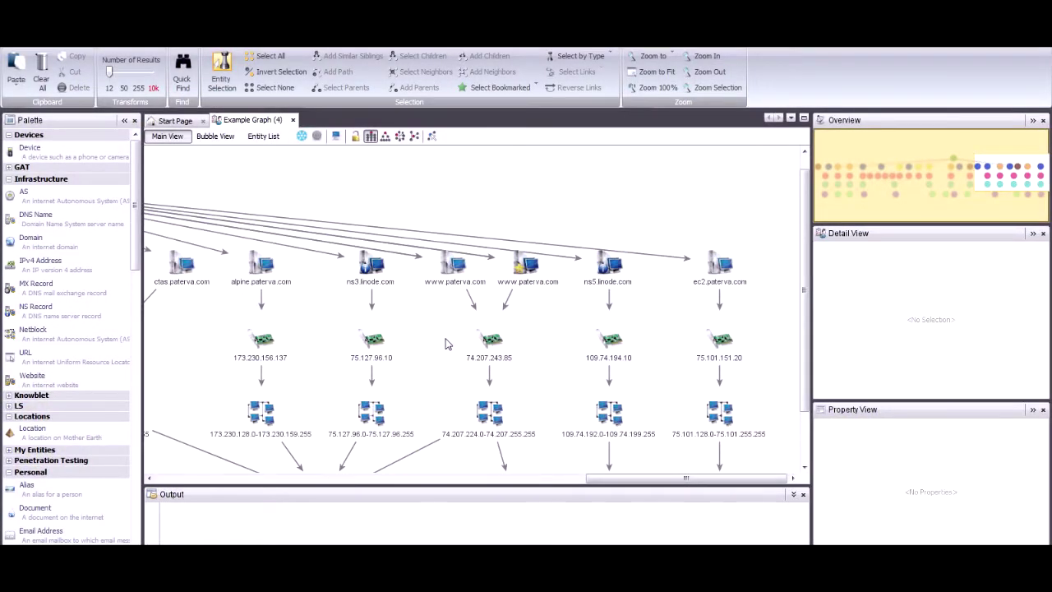
scroll(441, 344, down, 5)
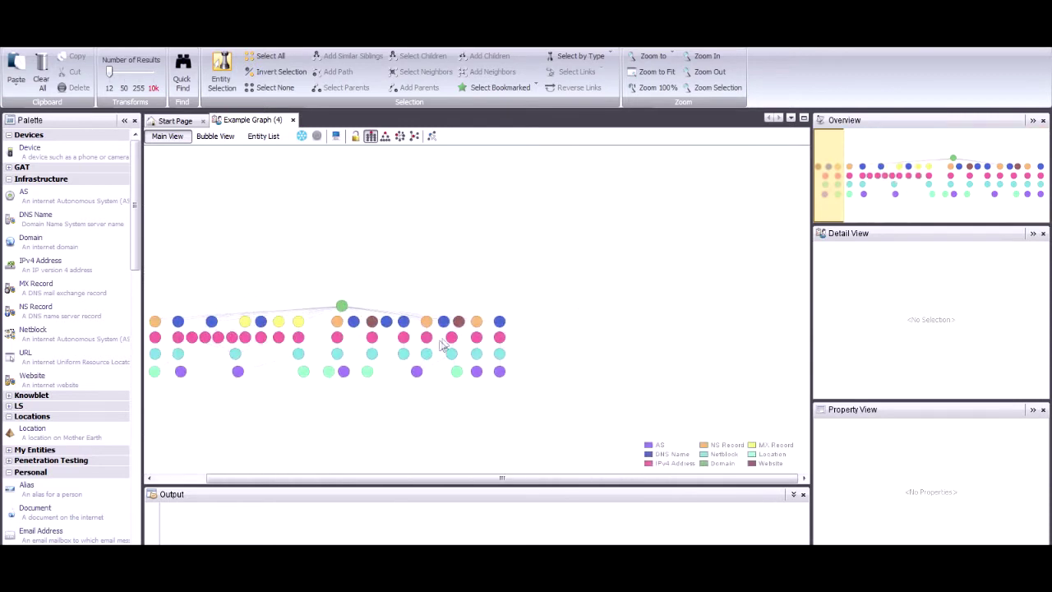
scroll(438, 348, up, 5)
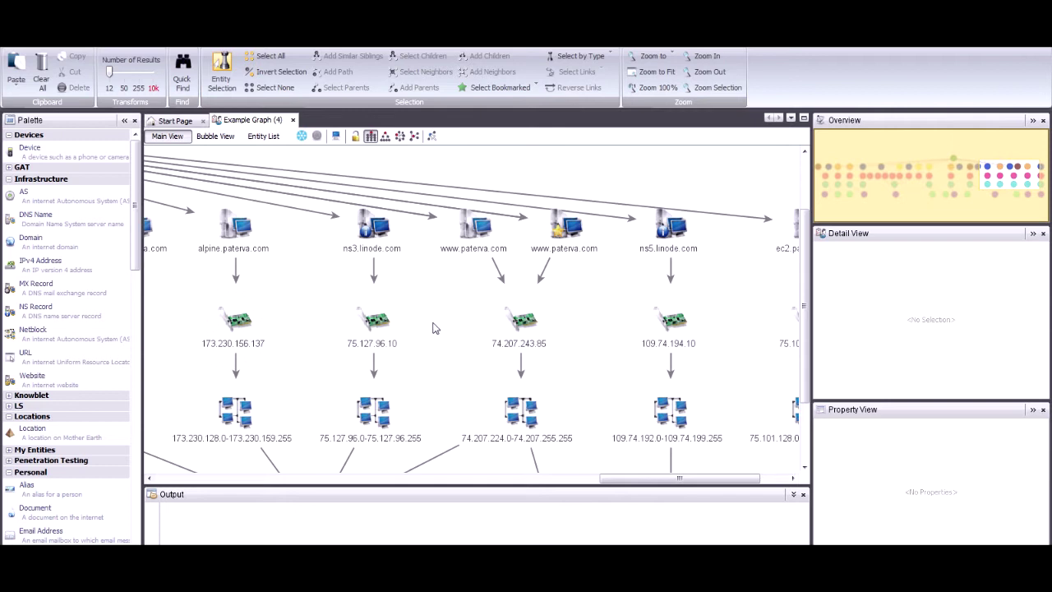
drag(441, 323, 728, 315)
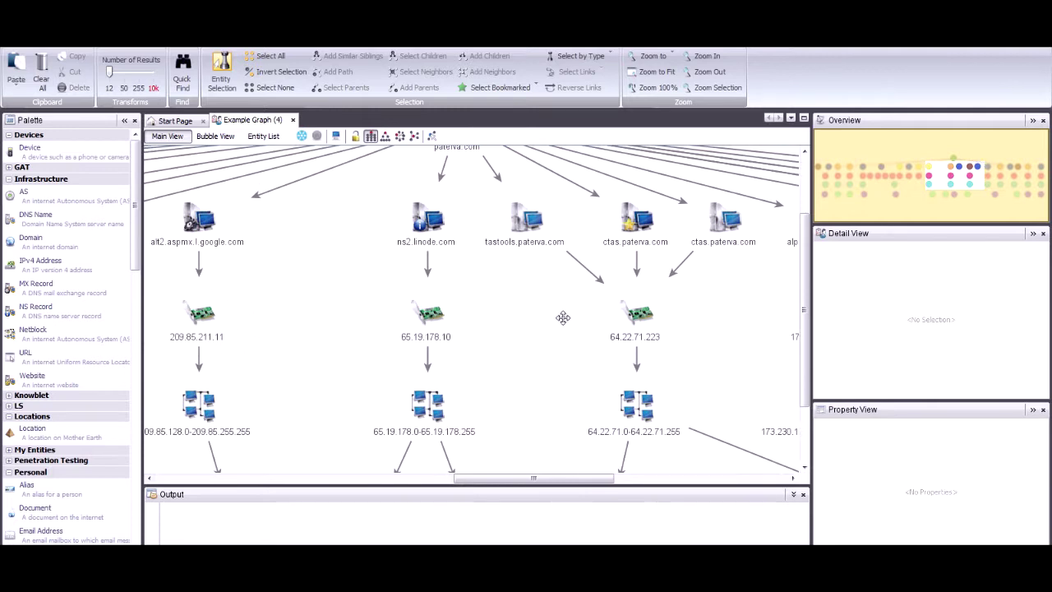
drag(417, 317, 567, 323)
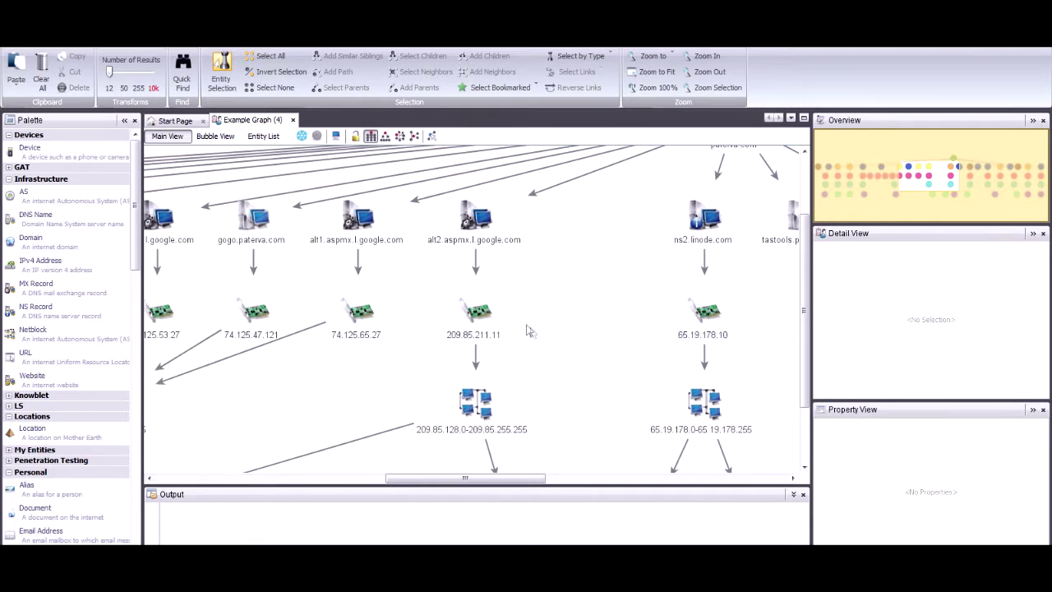
scroll(528, 329, down, 5)
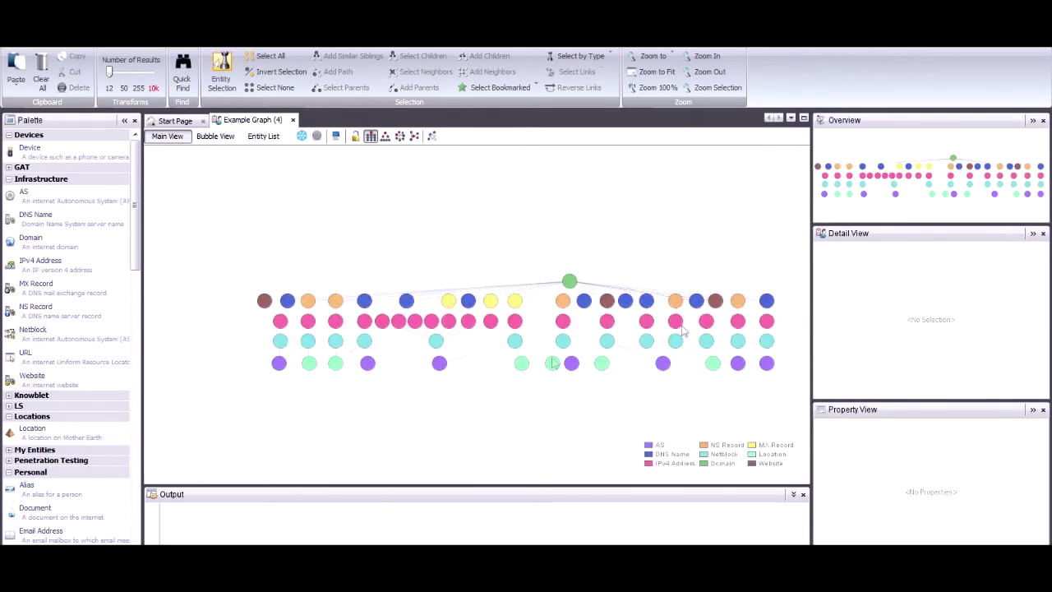
scroll(481, 343, up, 5)
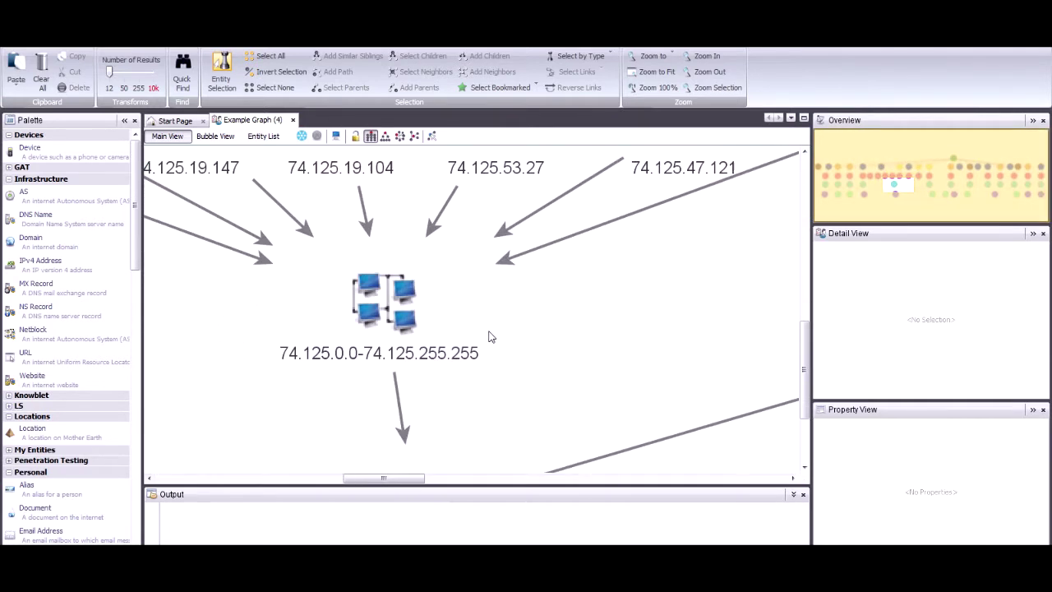
click(370, 329)
scroll(411, 333, down, 3)
drag(621, 343, 452, 313)
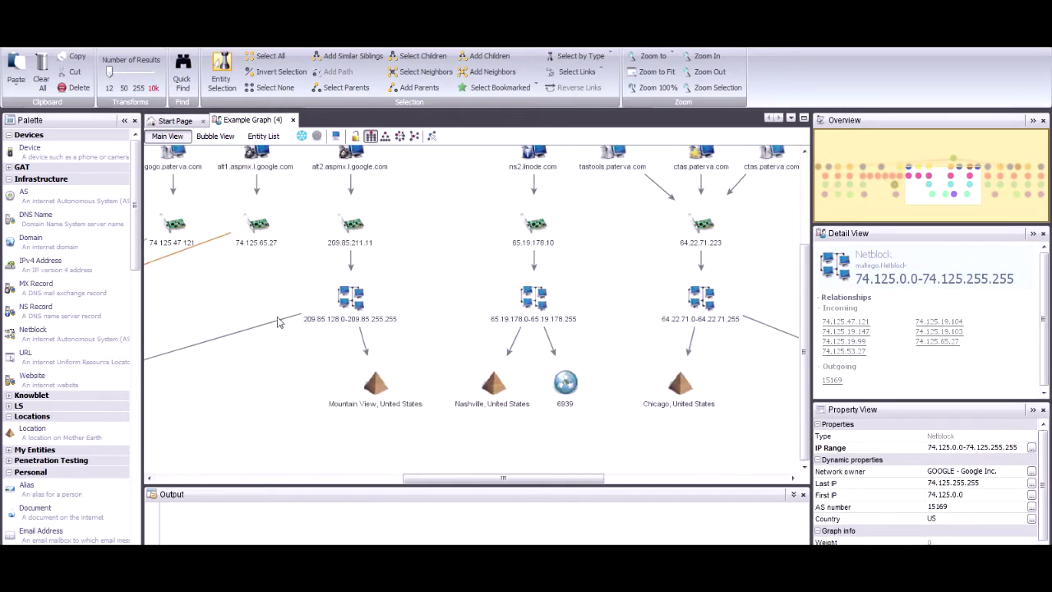
click(451, 313)
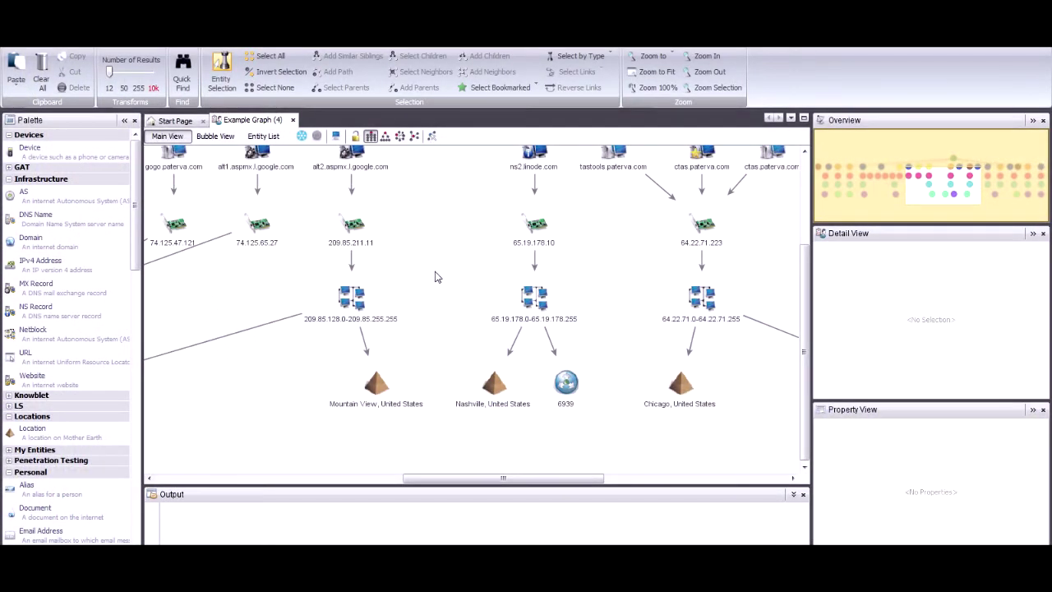
scroll(436, 277, down, 5)
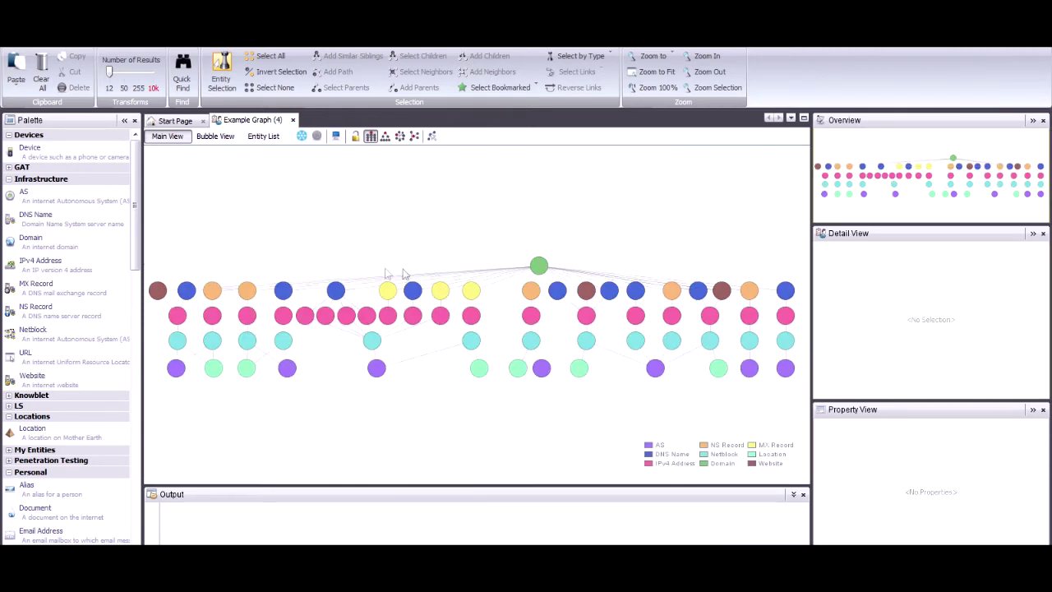
Copy a group of six selected entities with their links into a new graph.
drag(383, 269, 458, 345)
right_click(436, 320)
mouse_move(526, 359)
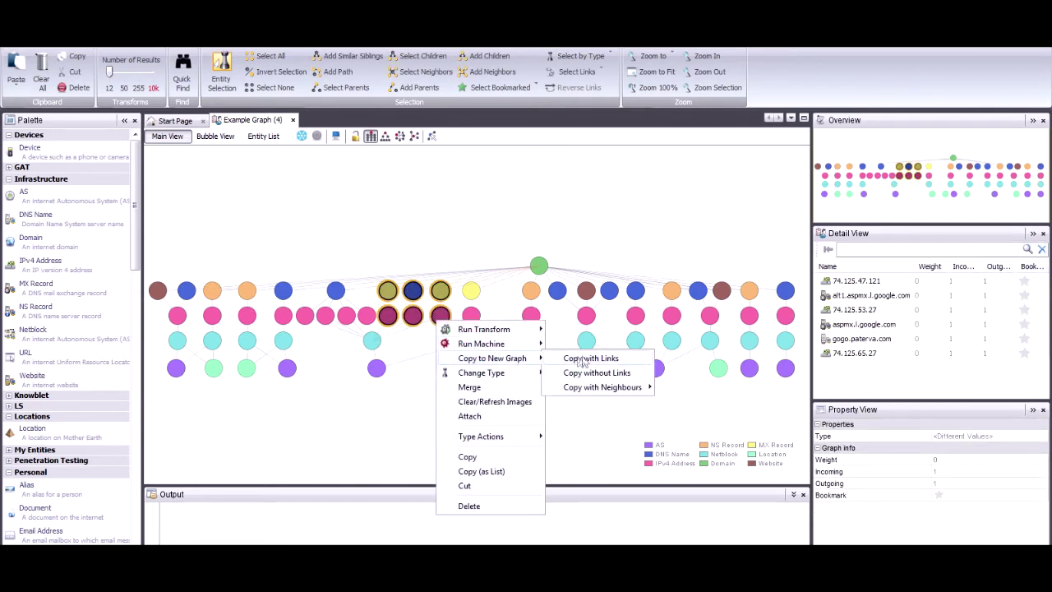
click(585, 360)
Inspect the 74.125.65.27 address, then return to the Example Graph (4).
click(575, 370)
scroll(577, 371, up, 3)
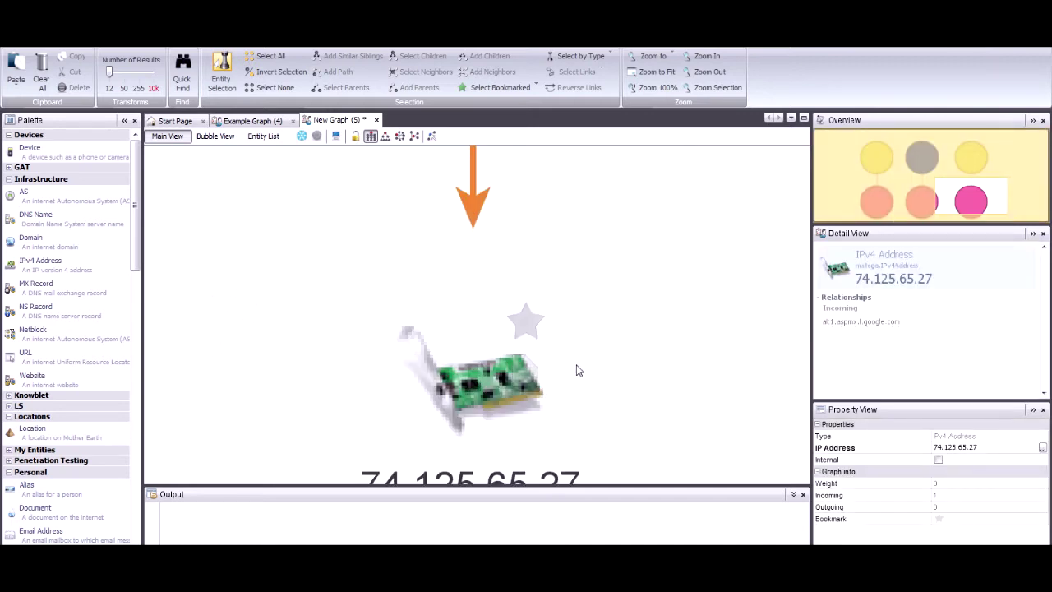
scroll(578, 370, down, 3)
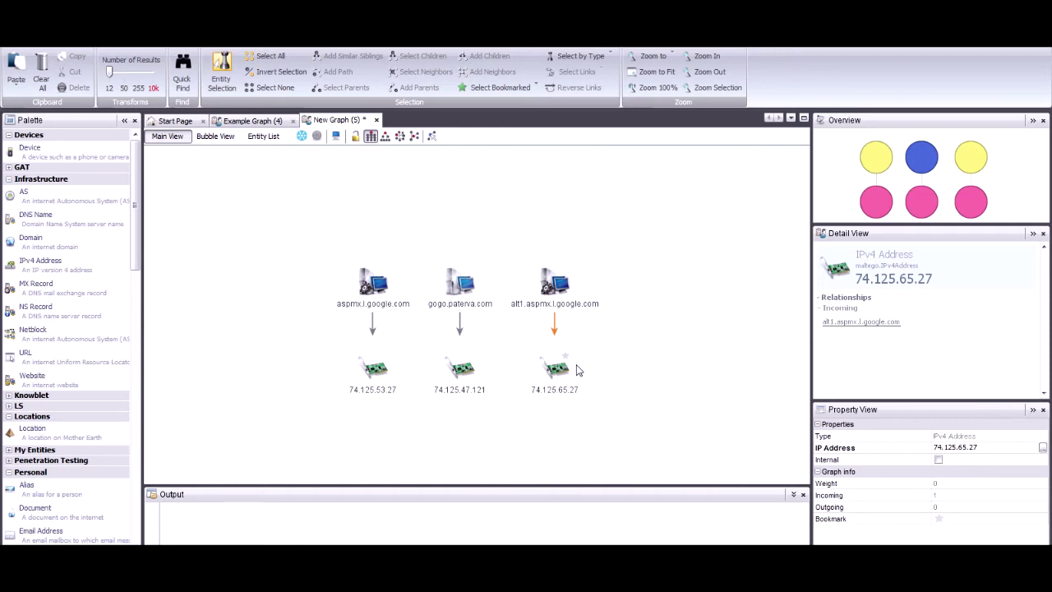
click(577, 370)
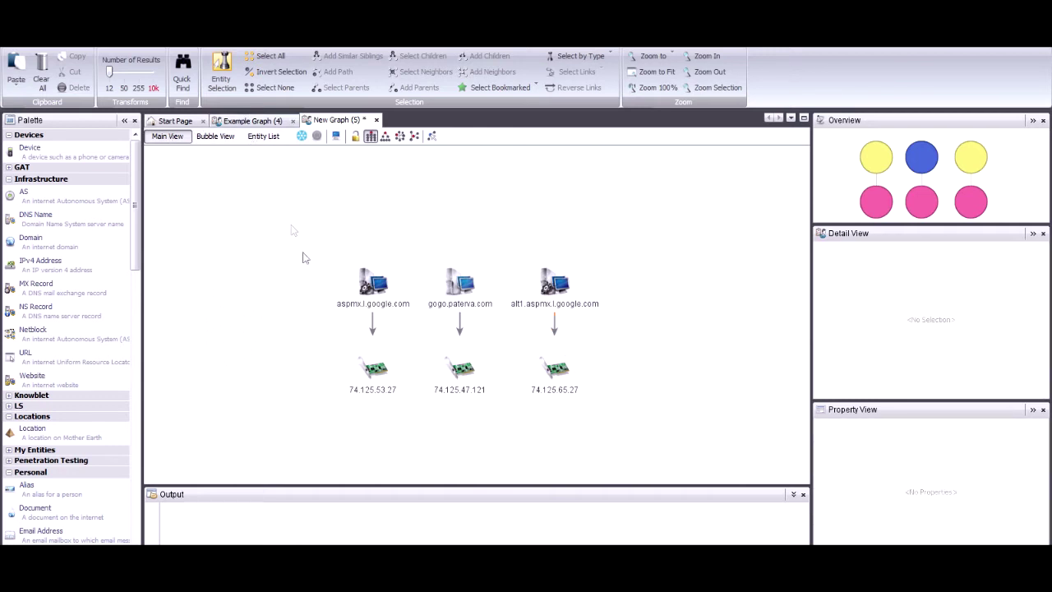
click(255, 122)
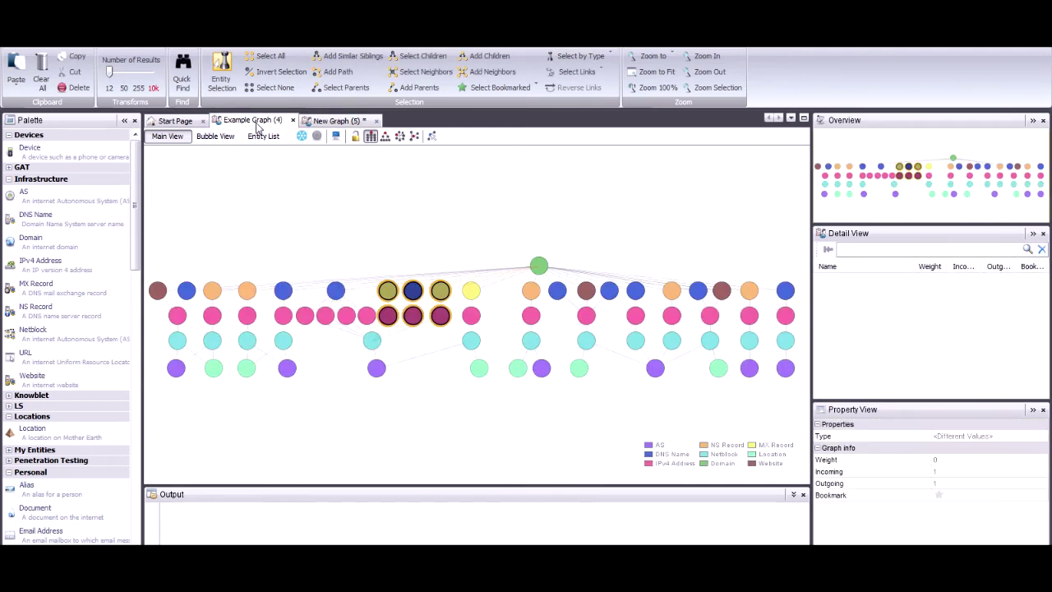
Select the Chicago, United States location node and zoom in on it.
click(585, 371)
click(581, 369)
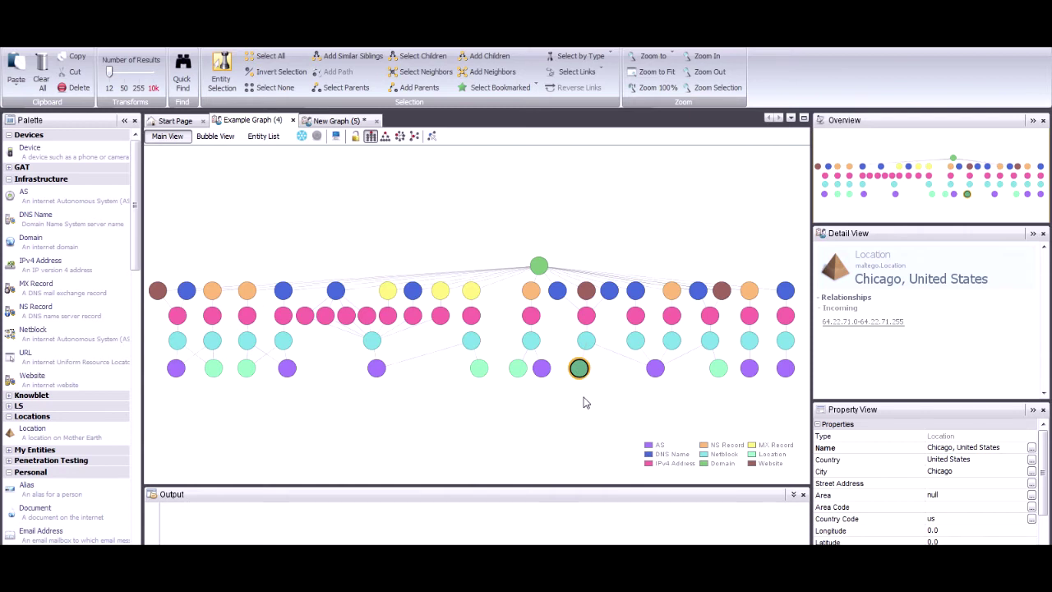
key(ctrl+shift+s)
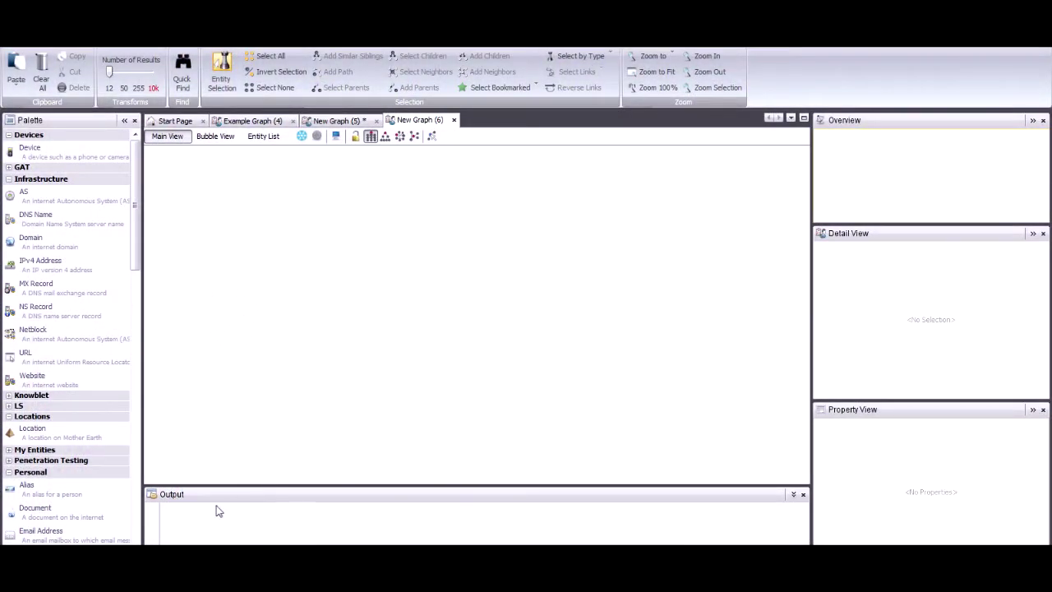
Add a paterva.com domain and three mail.paterva.com MX records, then link paterva.com to one.
drag(36, 243, 427, 250)
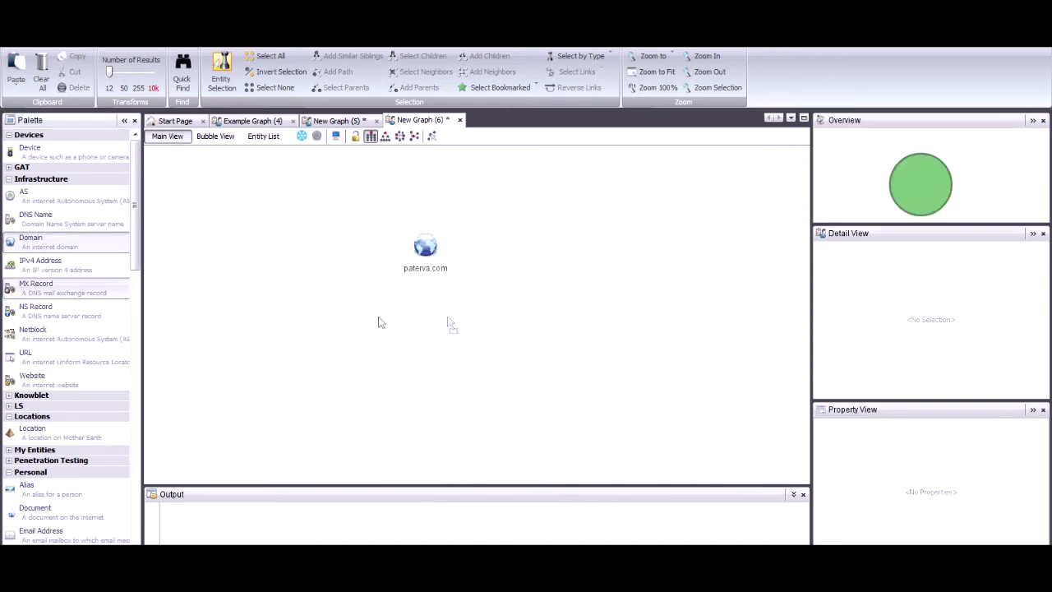
drag(379, 322, 443, 321)
drag(35, 288, 362, 324)
drag(35, 288, 549, 305)
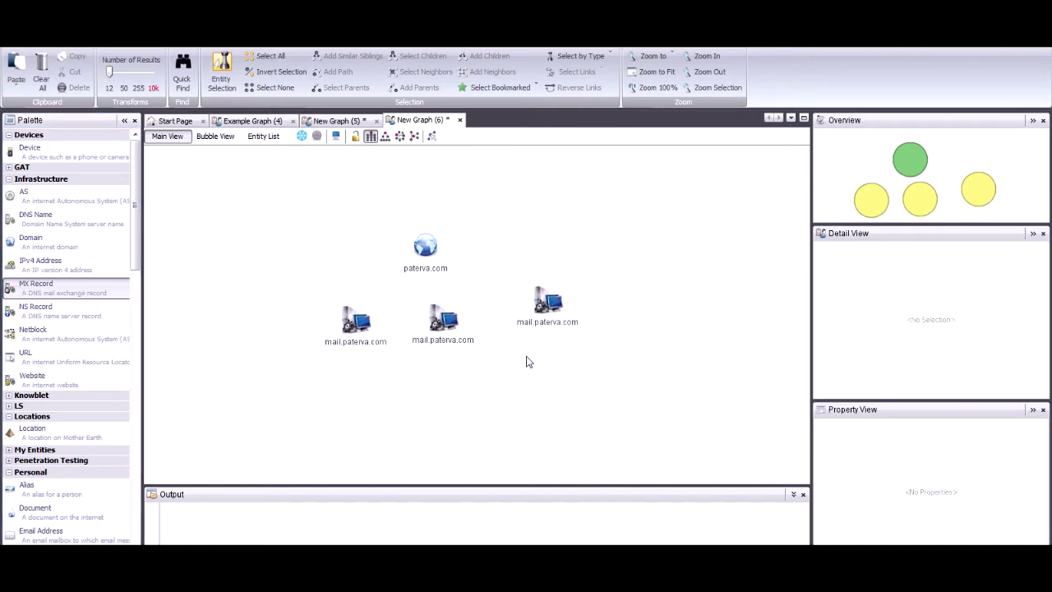
drag(439, 273, 558, 302)
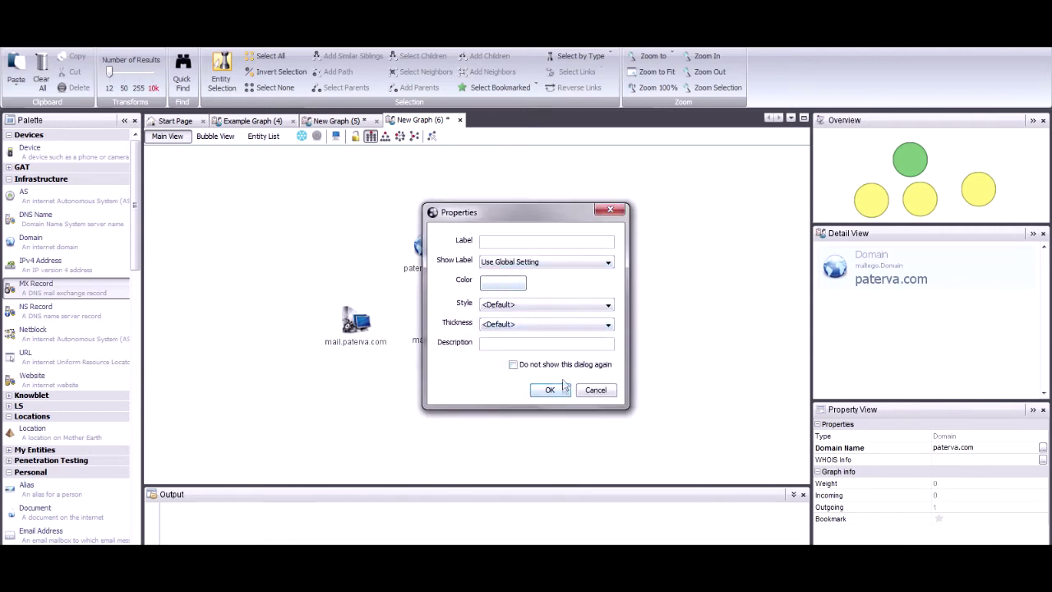
Discard the unfinished link and move the three mail.paterva.com records lower on the canvas.
click(596, 391)
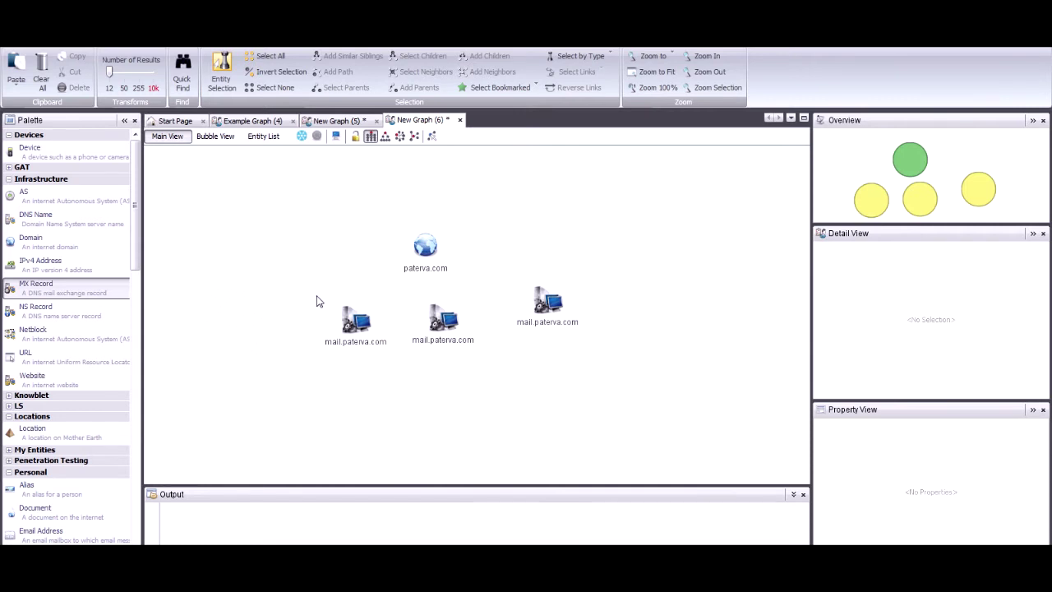
drag(326, 305, 687, 379)
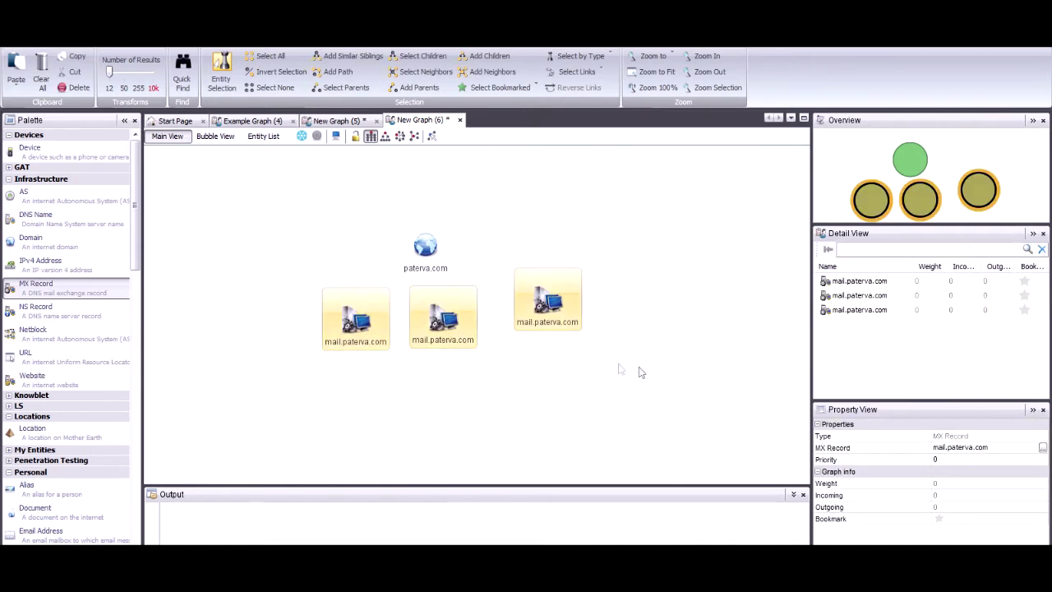
mouse_move(446, 306)
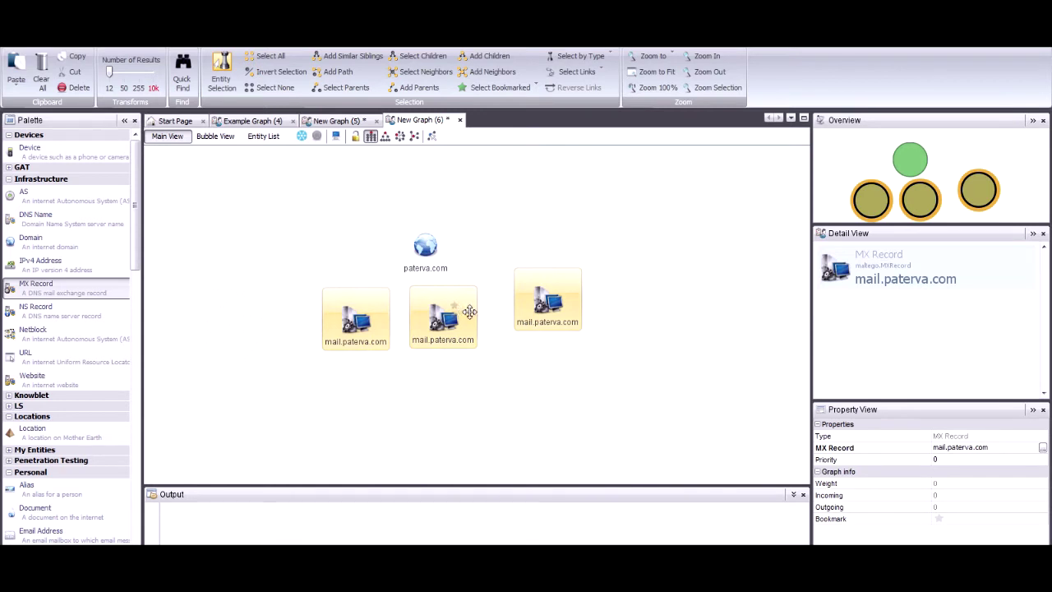
drag(468, 311, 471, 370)
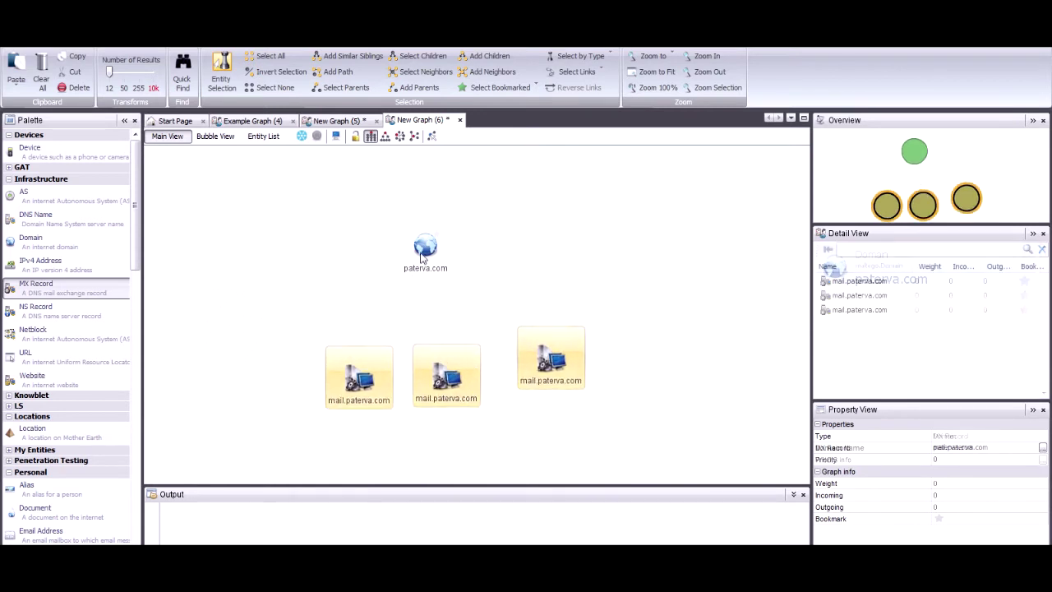
Link paterva.com to all three mail records with the label 'found vai friend'.
drag(453, 363, 359, 374)
drag(523, 215, 837, 204)
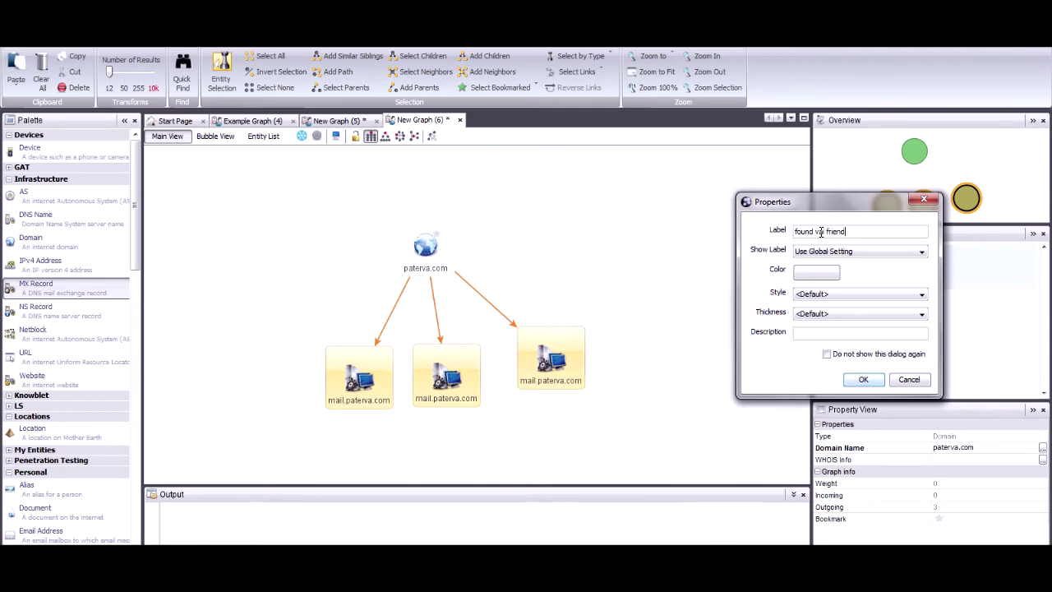
click(863, 379)
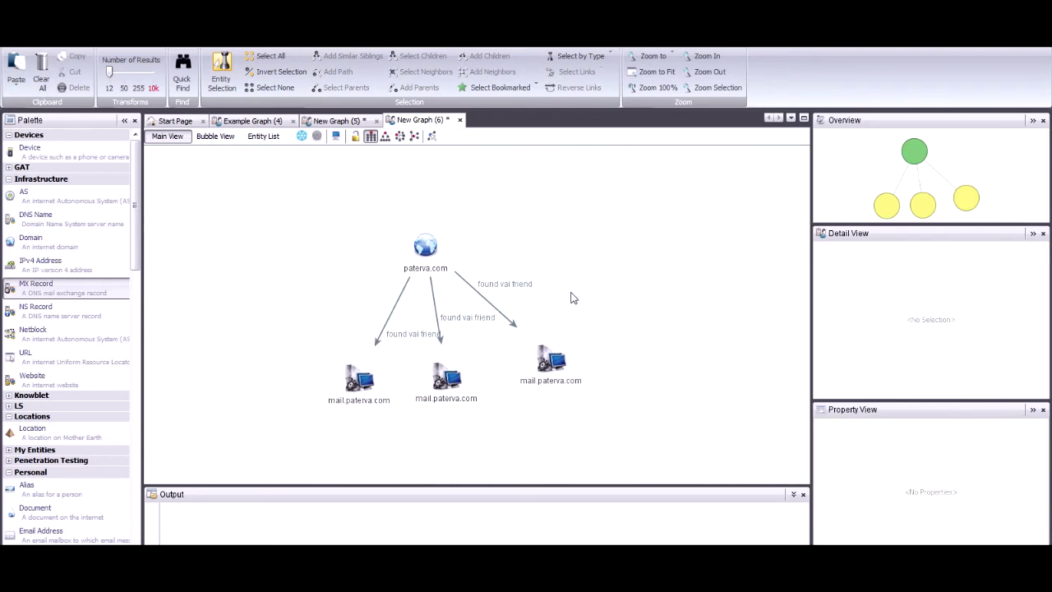
Reverse the three 'found vai friend' links and verify paterva.com's incoming links.
drag(574, 298, 326, 309)
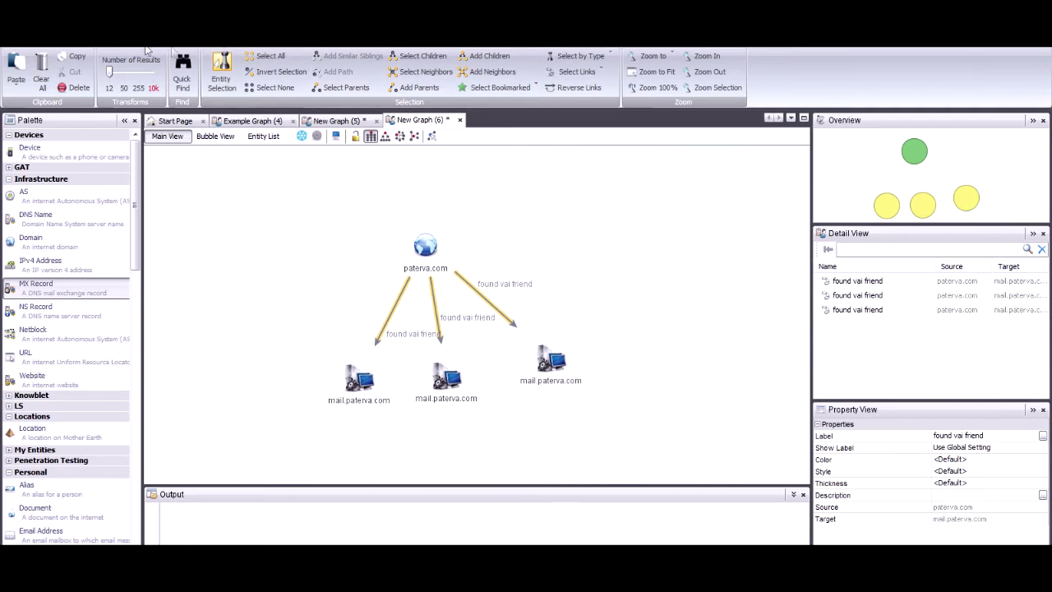
click(569, 89)
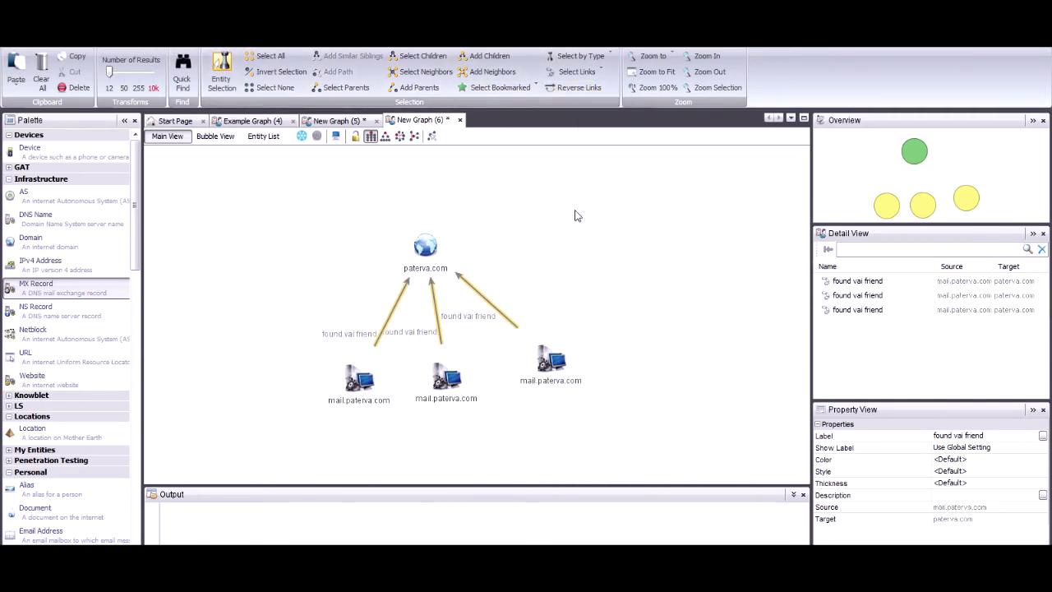
click(427, 259)
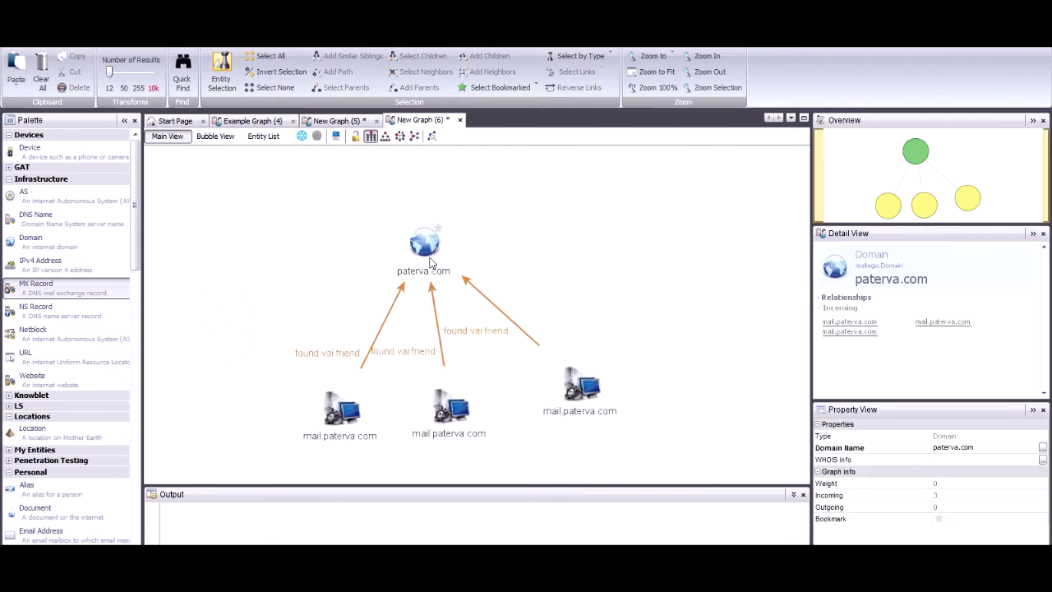
click(506, 258)
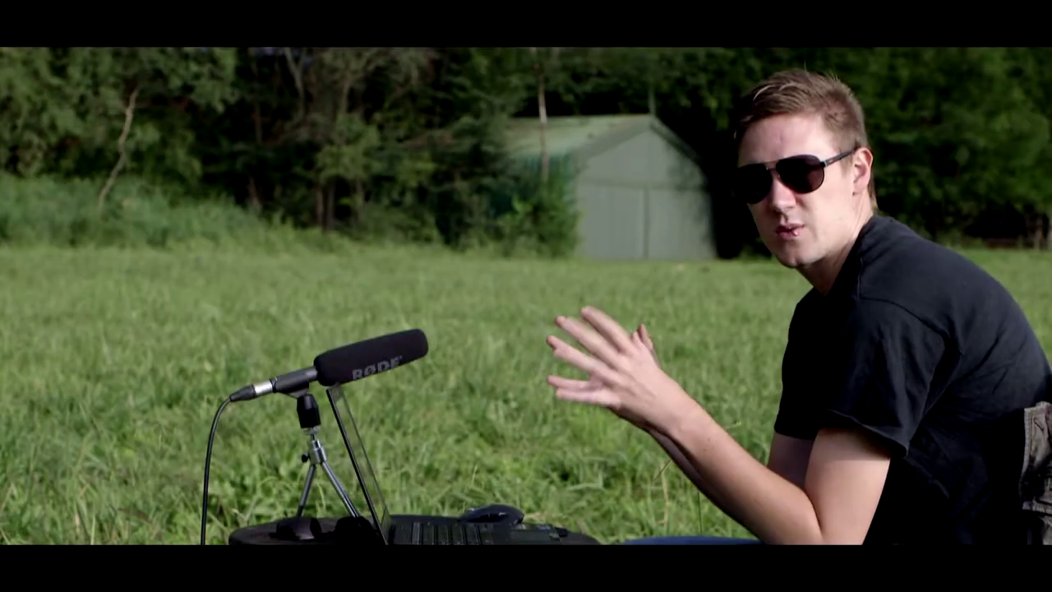